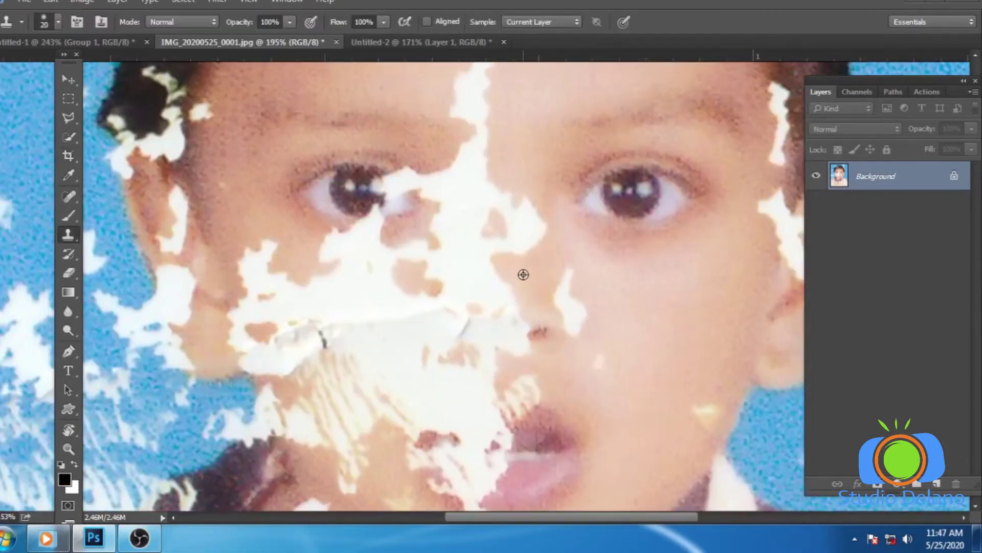
With a larger Clone Stamp, clone skin over the nose bridge and the white patch beside the nose
{"action": "key", "text": "bracketright"}
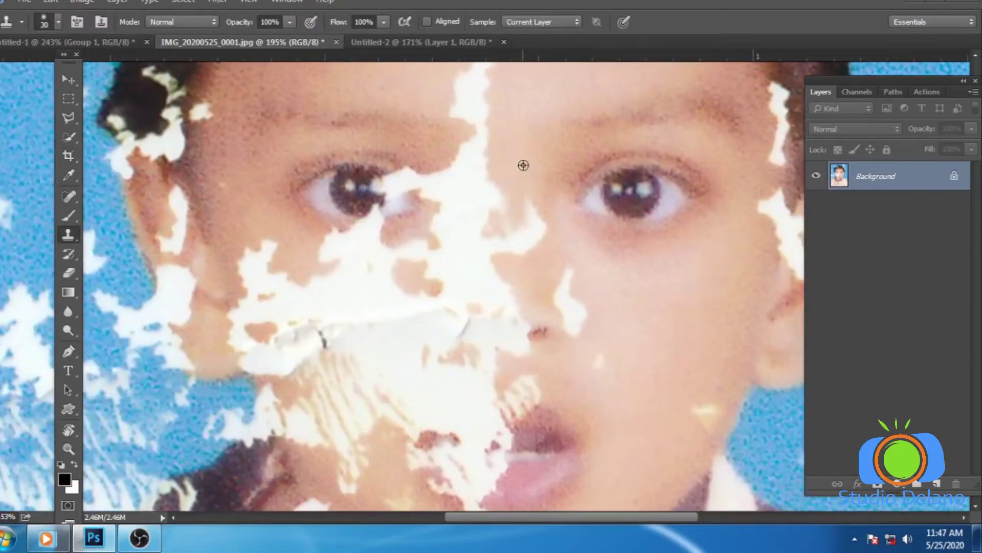
{"action": "left_click_drag", "start_coordinate": [515, 248], "coordinate": [521, 260]}
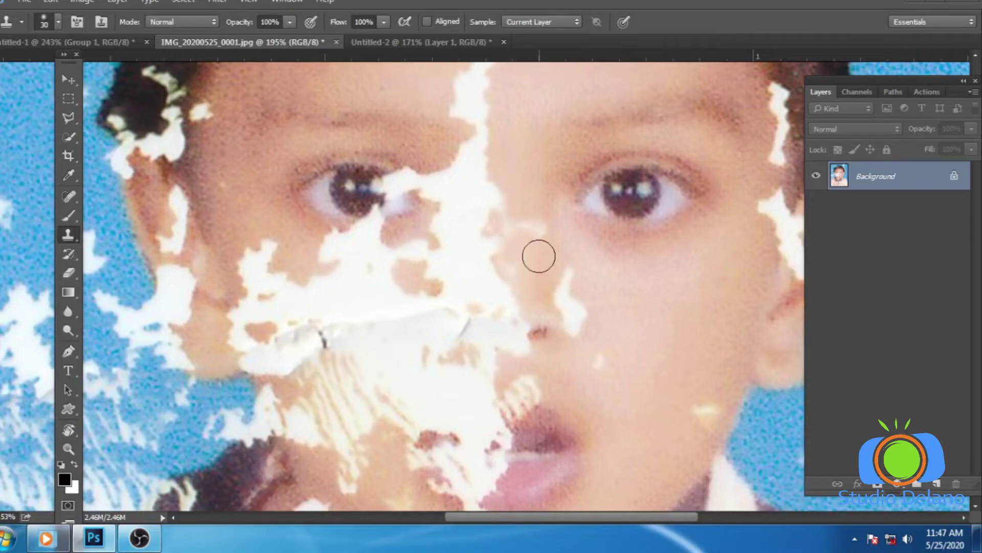
{"action": "left_click_drag", "start_coordinate": [560, 263], "coordinate": [578, 312]}
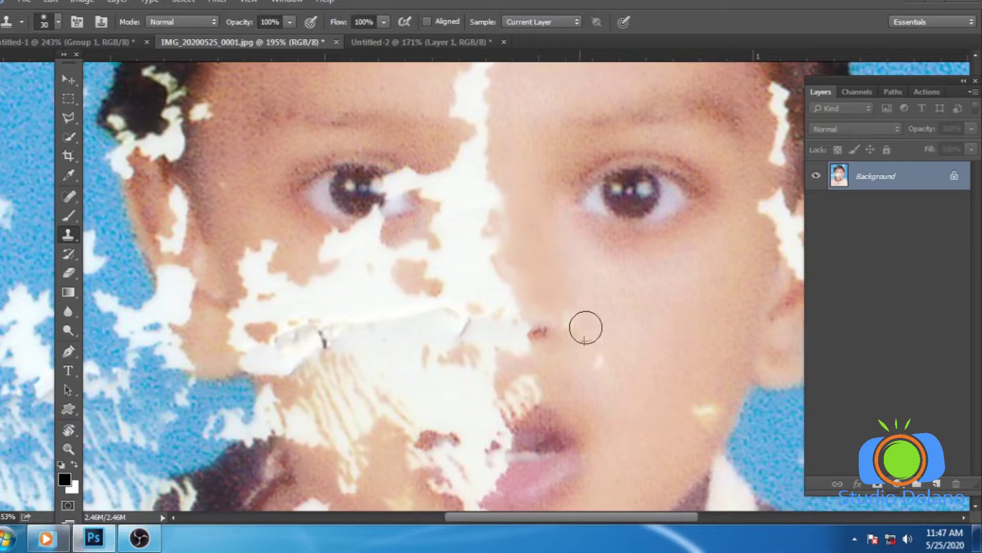
Set a darker skin-tone brush colour (#c8947d) at 18% opacity and brush size 15
{"action": "key", "text": "b"}
{"action": "left_click", "coordinate": [567, 177], "text": "alt"}
{"action": "left_click", "coordinate": [64, 480]}
{"action": "left_click", "coordinate": [121, 143]}
{"action": "left_click", "coordinate": [358, 83]}
{"action": "key", "text": "bracketright"}
{"action": "key", "text": "1"}
{"action": "key", "text": "8"}
{"action": "key", "text": "bracketleft"}
{"action": "key", "text": "bracketleft"}
{"action": "key", "text": "bracketleft"}
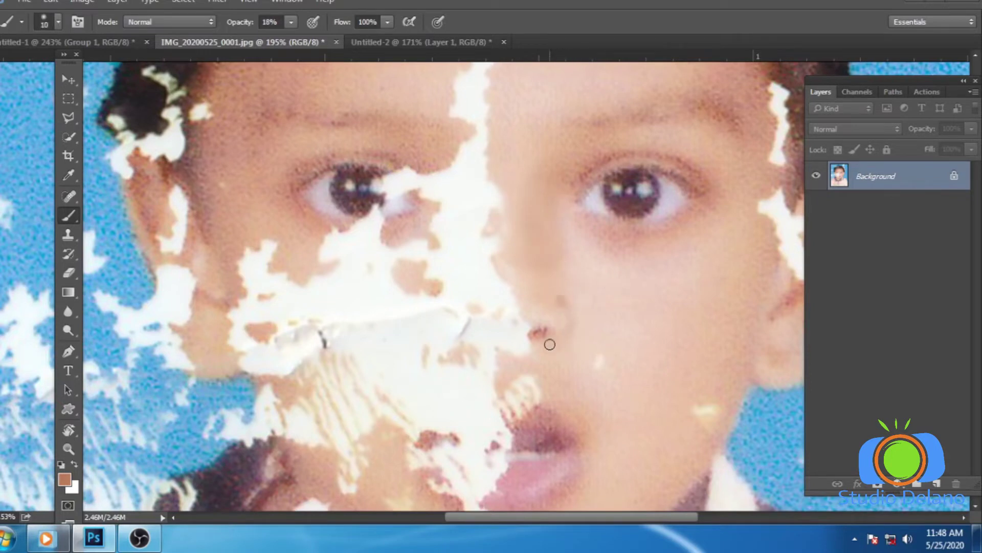
Clone skin over the strip beside the nose and the patches below and left of the nostril, using brush size 25
{"action": "left_click", "coordinate": [250, 25]}
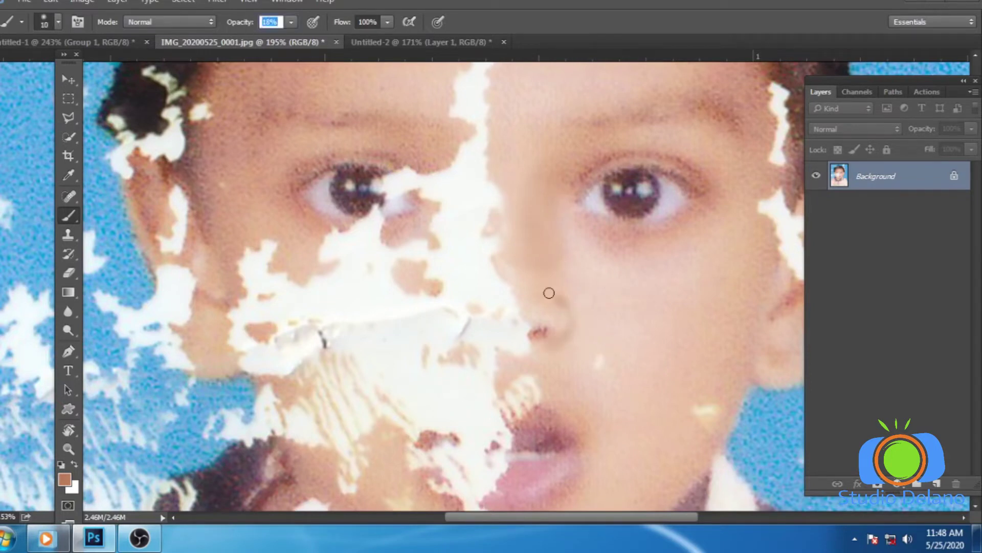
{"action": "scroll", "coordinate": [535, 346], "scroll_direction": "left", "scroll_amount": 2}
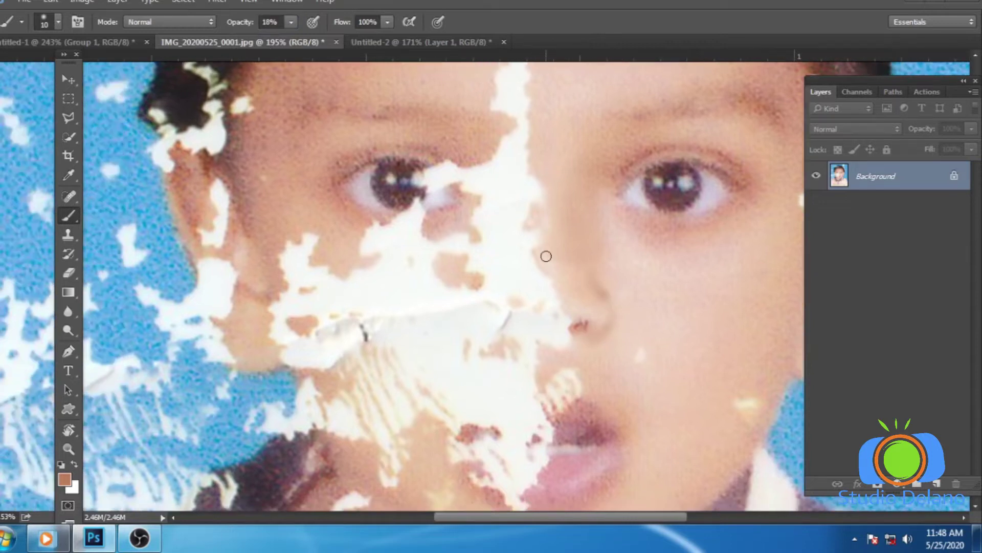
{"action": "key", "text": "s"}
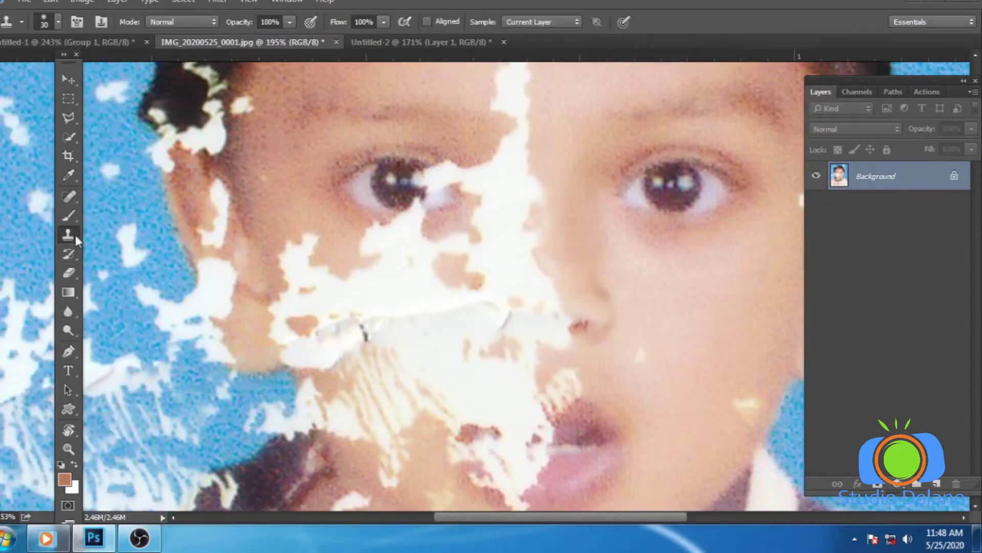
{"action": "mouse_move", "coordinate": [547, 169]}
{"action": "left_mouse_down"}
{"action": "mouse_move", "coordinate": [555, 276]}
{"action": "mouse_move", "coordinate": [570, 305]}
{"action": "left_mouse_up"}
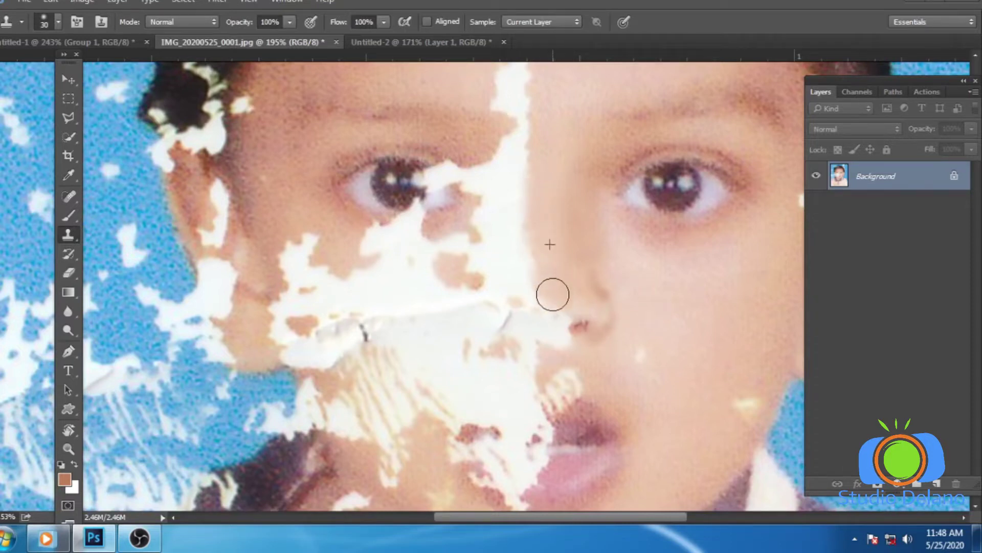
{"action": "left_click_drag", "start_coordinate": [566, 353], "coordinate": [560, 356]}
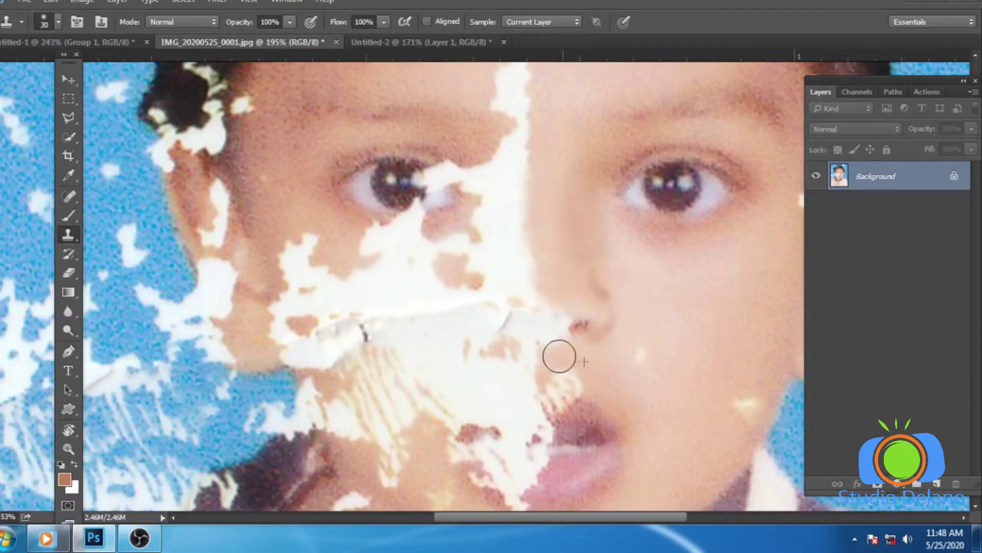
{"action": "key", "text": "bracketright"}
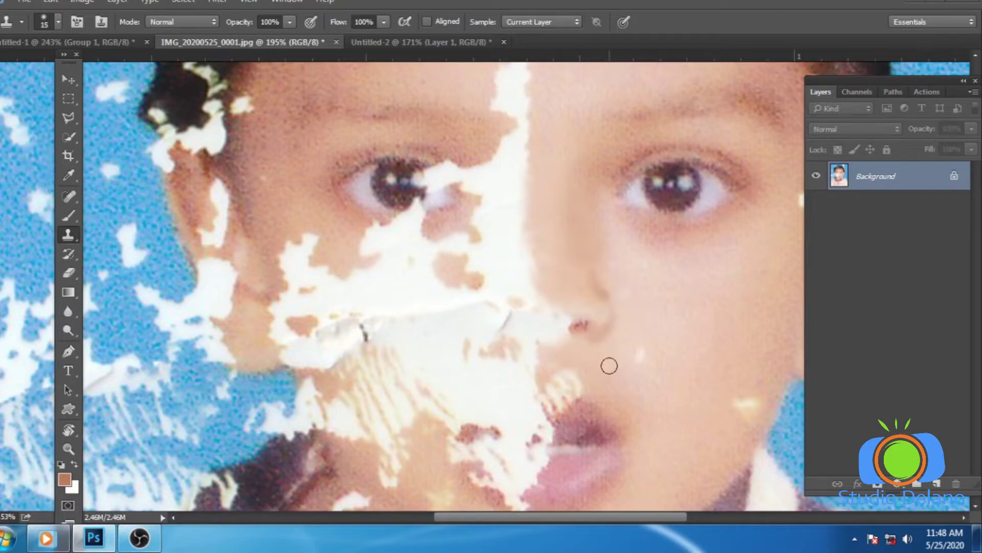
{"action": "left_click_drag", "start_coordinate": [552, 359], "coordinate": [535, 358]}
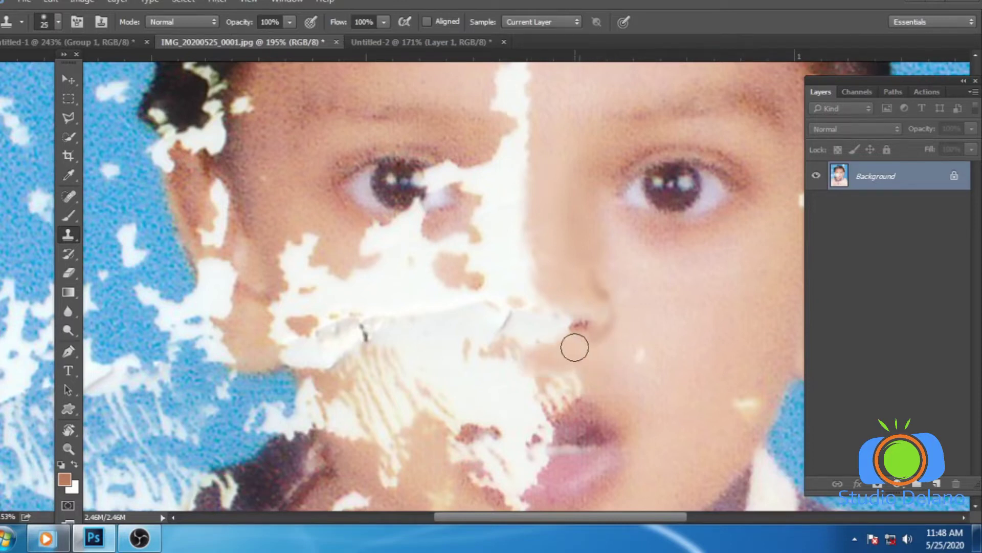
{"action": "left_click_drag", "start_coordinate": [551, 320], "coordinate": [548, 306]}
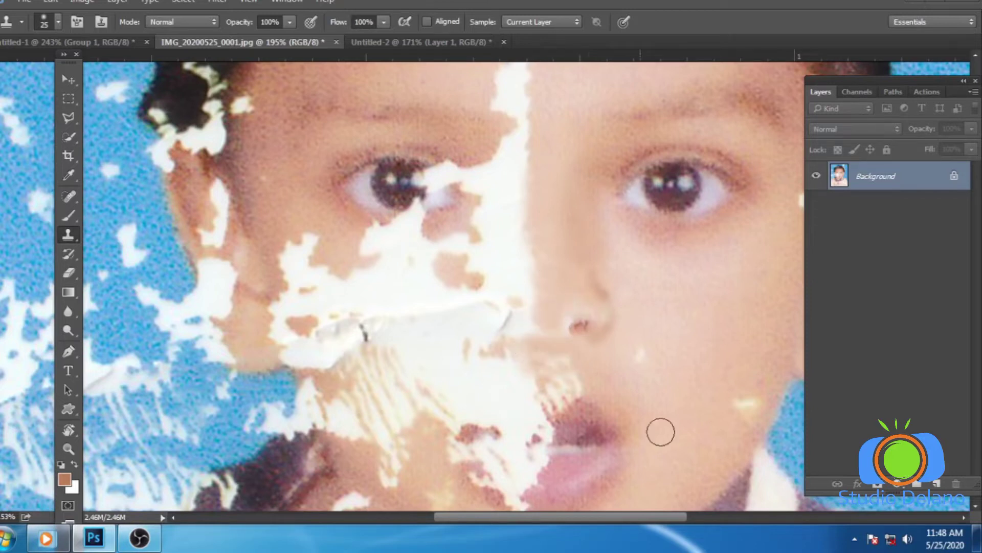
Set the brush colour to the reddish-brown nostril tone at 33% opacity
{"action": "scroll", "coordinate": [599, 346], "scroll_direction": "up", "scroll_amount": 3}
{"action": "key", "text": "b"}
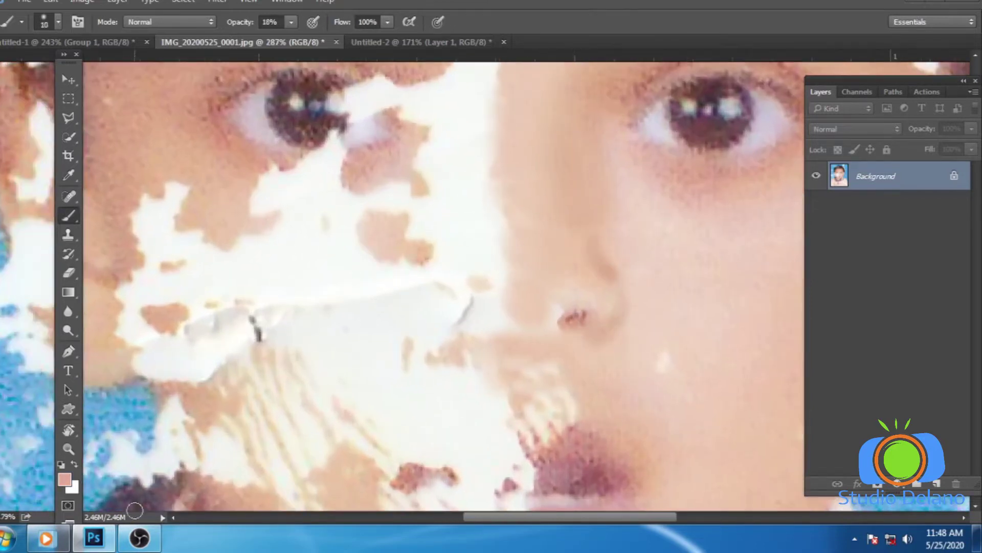
{"action": "left_click", "coordinate": [64, 480]}
{"action": "left_click", "coordinate": [578, 315]}
{"action": "left_click", "coordinate": [333, 83]}
{"action": "left_click_drag", "start_coordinate": [233, 20], "coordinate": [248, 21]}
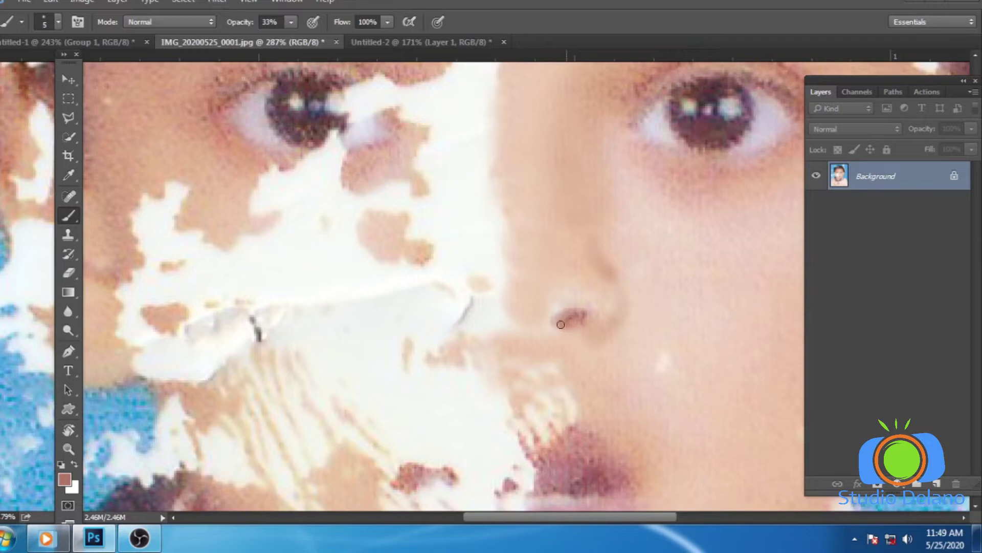
Clone skin next to the nostril with a size-8 Clone Stamp, then zoom out
{"action": "key", "text": "ctrl+minus"}
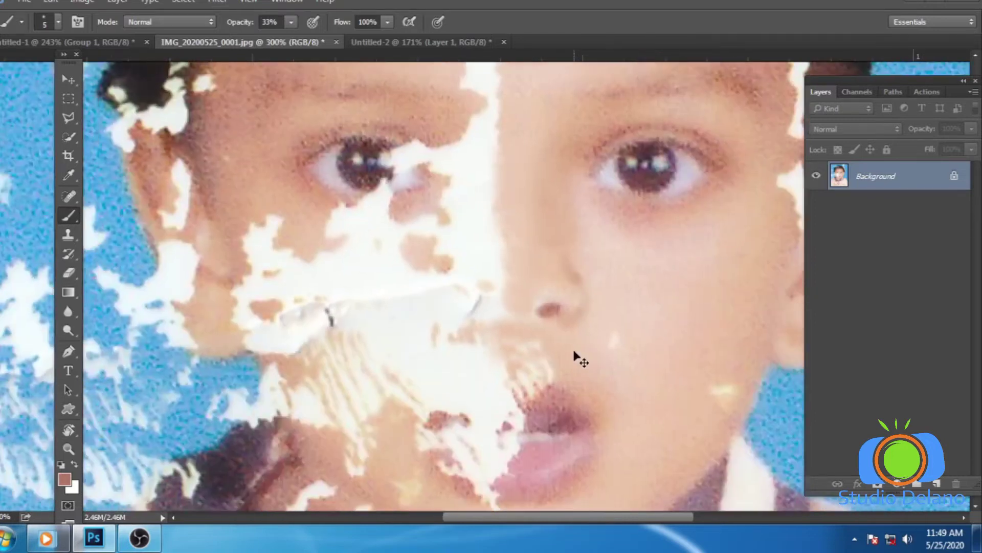
{"action": "key", "text": "ctrl+plus"}
{"action": "key", "text": "s"}
{"action": "key", "text": "bracketleft"}
{"action": "key", "text": "bracketleft"}
{"action": "key", "text": "bracketleft"}
{"action": "key", "text": "bracketleft"}
{"action": "key", "text": "bracketleft"}
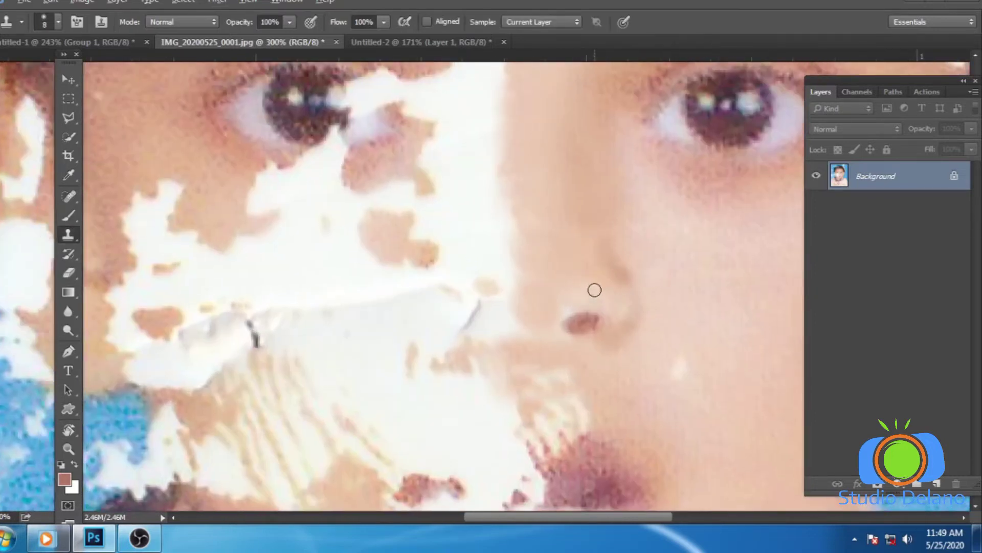
{"action": "left_click", "coordinate": [582, 283], "text": "alt"}
{"action": "left_click_drag", "start_coordinate": [550, 325], "coordinate": [523, 324]}
{"action": "scroll", "coordinate": [583, 296], "scroll_direction": "down", "scroll_amount": 3}
Pick a light beige brush colour at 11% opacity for the nose contour
{"action": "scroll", "coordinate": [574, 327], "scroll_direction": "down", "scroll_amount": 3}
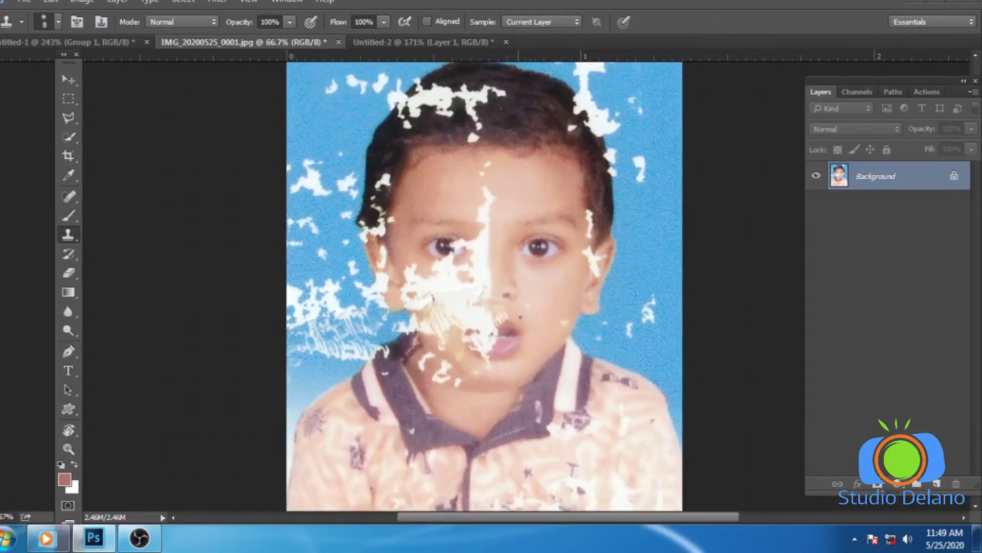
{"action": "scroll", "coordinate": [561, 361], "scroll_direction": "up", "scroll_amount": 5}
{"action": "key", "text": "b"}
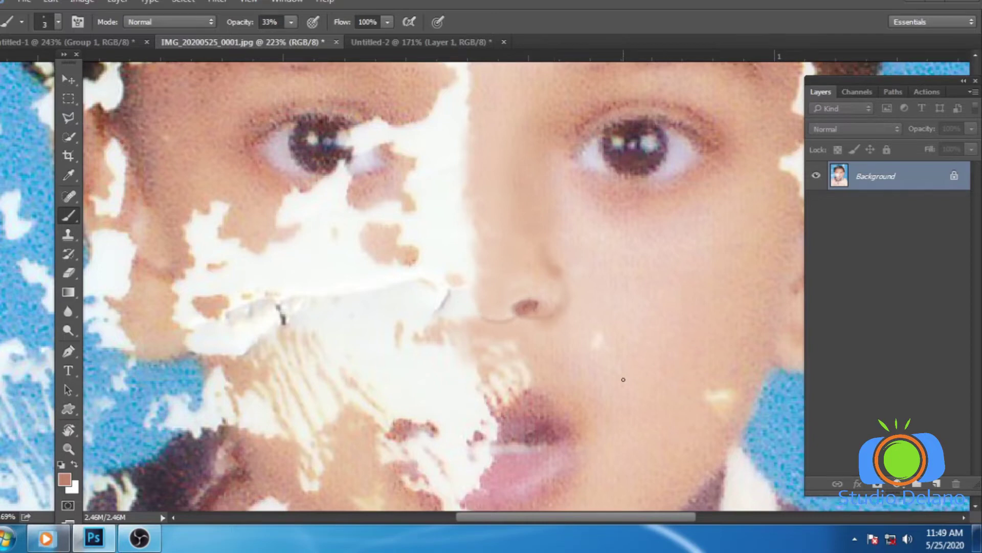
{"action": "scroll", "coordinate": [623, 378], "scroll_direction": "down", "scroll_amount": 3}
{"action": "scroll", "coordinate": [499, 287], "scroll_direction": "up", "scroll_amount": 3}
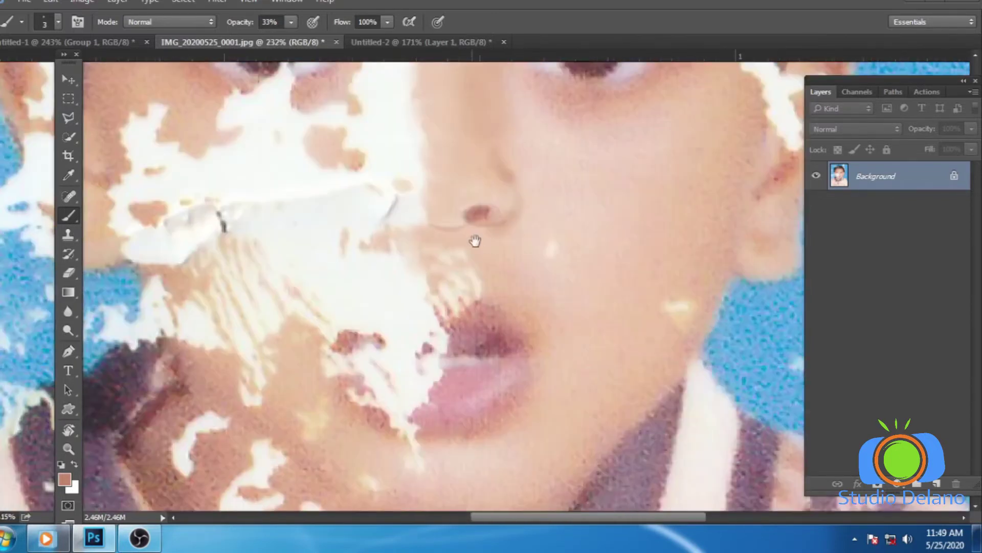
{"action": "scroll", "coordinate": [475, 240], "scroll_direction": "up", "scroll_amount": 2}
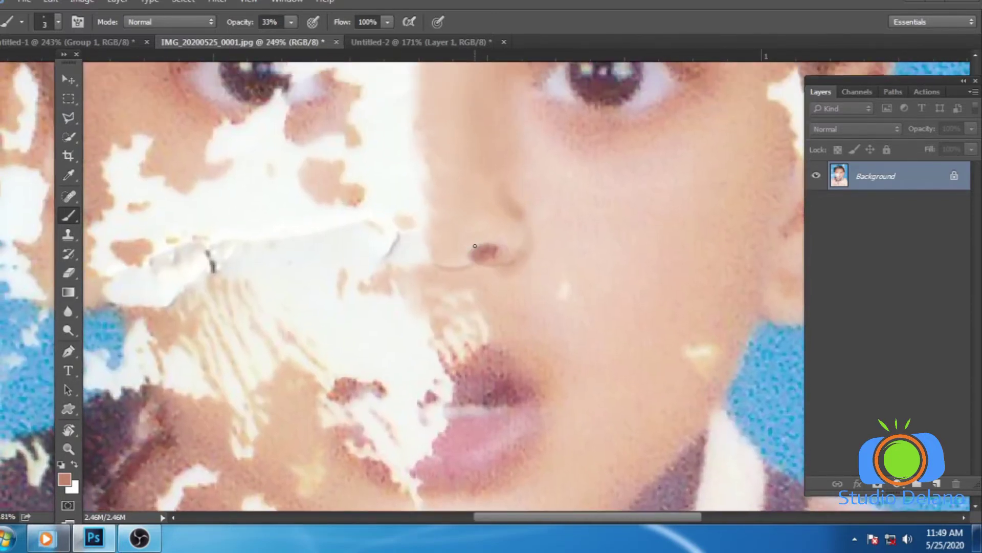
{"action": "key", "text": "s"}
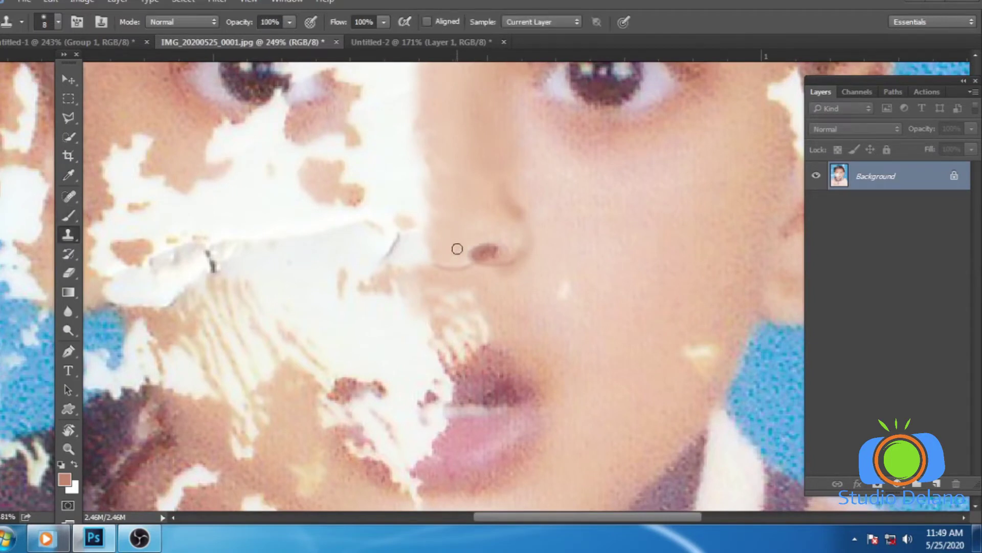
{"action": "key", "text": "b"}
{"action": "left_click", "coordinate": [463, 234], "text": "alt"}
{"action": "left_click", "coordinate": [64, 479]}
{"action": "left_click", "coordinate": [70, 131]}
{"action": "left_click", "coordinate": [364, 83]}
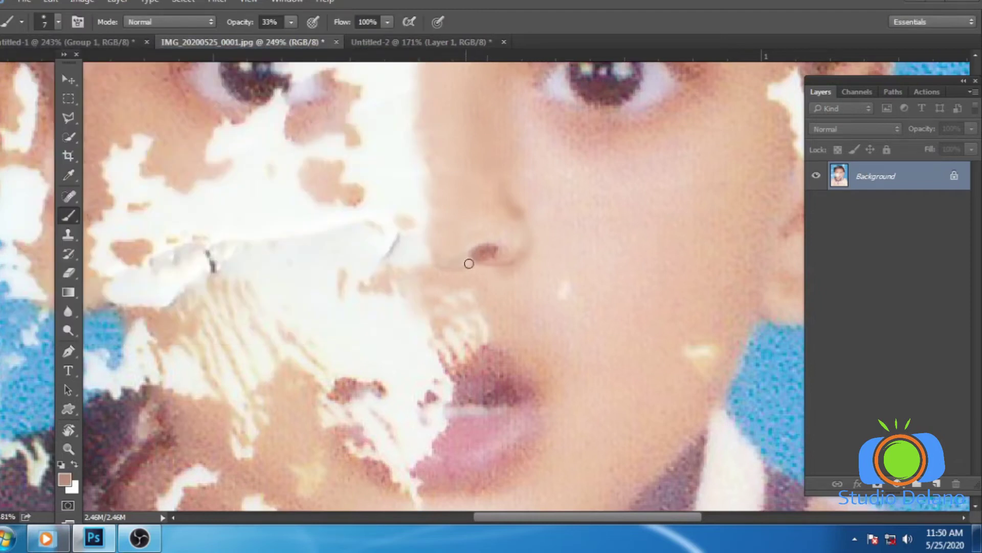
{"action": "key", "text": "1"}
{"action": "key", "text": "1"}
Resample the reddish-brown nostril colour and zoom out and back in to check the nose edge
{"action": "left_click", "coordinate": [473, 255], "text": "alt"}
{"action": "left_click", "coordinate": [477, 251], "text": "alt"}
{"action": "mouse_move", "coordinate": [452, 266]}
{"action": "left_mouse_down"}
{"action": "mouse_move", "coordinate": [519, 329]}
{"action": "mouse_move", "coordinate": [483, 291]}
{"action": "mouse_move", "coordinate": [523, 307]}
{"action": "mouse_move", "coordinate": [558, 302]}
{"action": "left_mouse_up"}
{"action": "left_click", "coordinate": [481, 261], "text": "alt"}
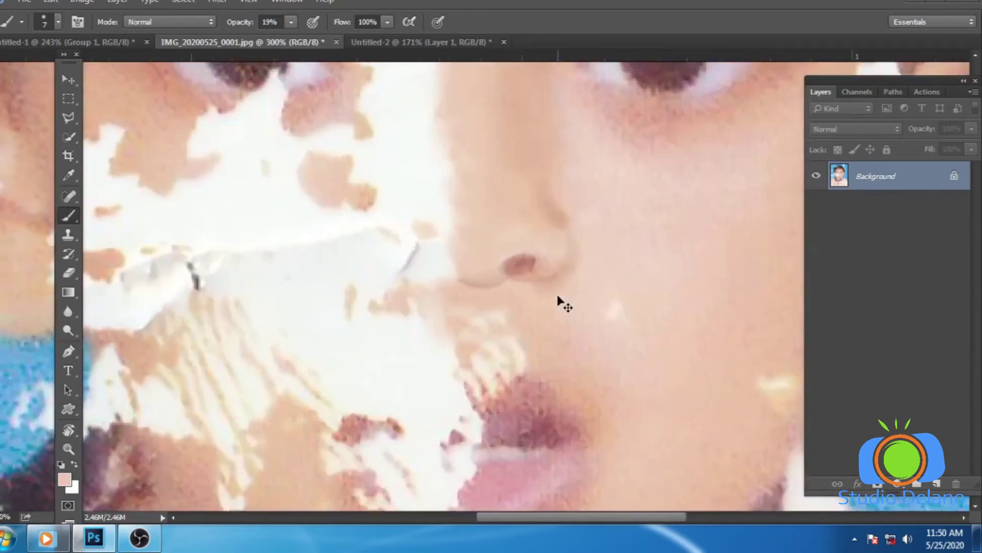
{"action": "left_click_drag", "start_coordinate": [552, 293], "coordinate": [482, 305]}
With a size-20 Clone Stamp, patch the lower lip and cover white hair spots above the forehead
{"action": "key", "text": "s"}
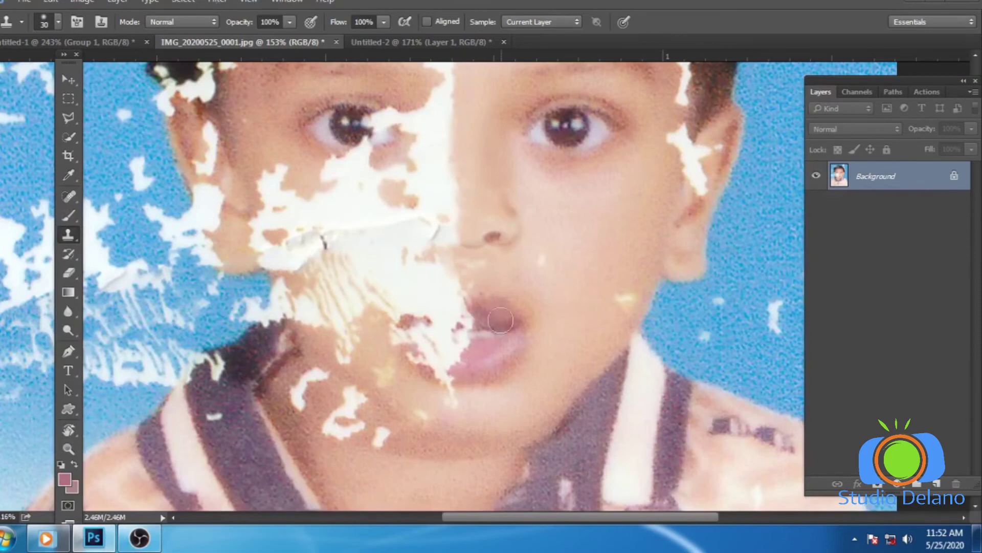
{"action": "key", "text": "bracketleft"}
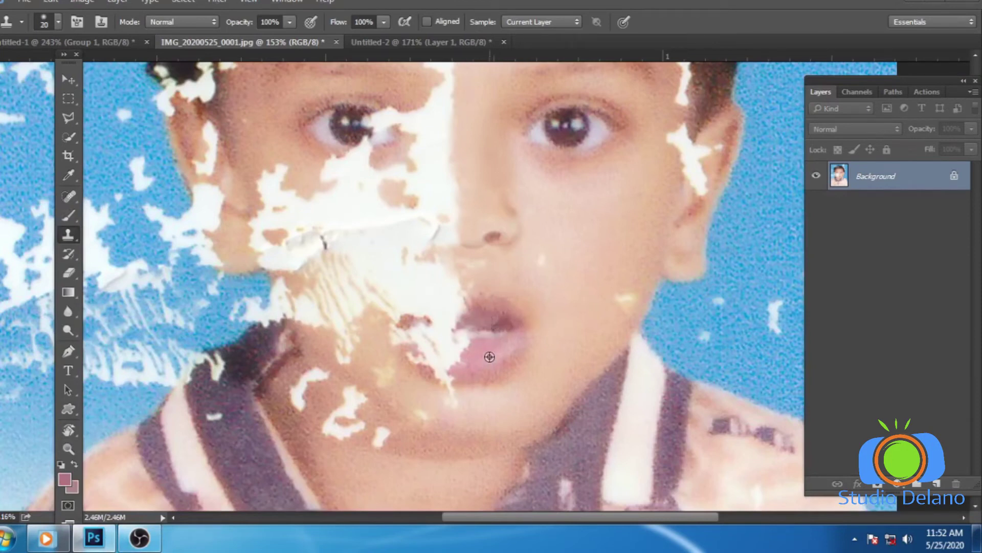
{"action": "mouse_move", "coordinate": [466, 338]}
{"action": "left_mouse_down"}
{"action": "mouse_move", "coordinate": [455, 340]}
{"action": "mouse_move", "coordinate": [474, 358]}
{"action": "mouse_move", "coordinate": [490, 329]}
{"action": "mouse_move", "coordinate": [459, 311]}
{"action": "mouse_move", "coordinate": [479, 281]}
{"action": "left_mouse_up"}
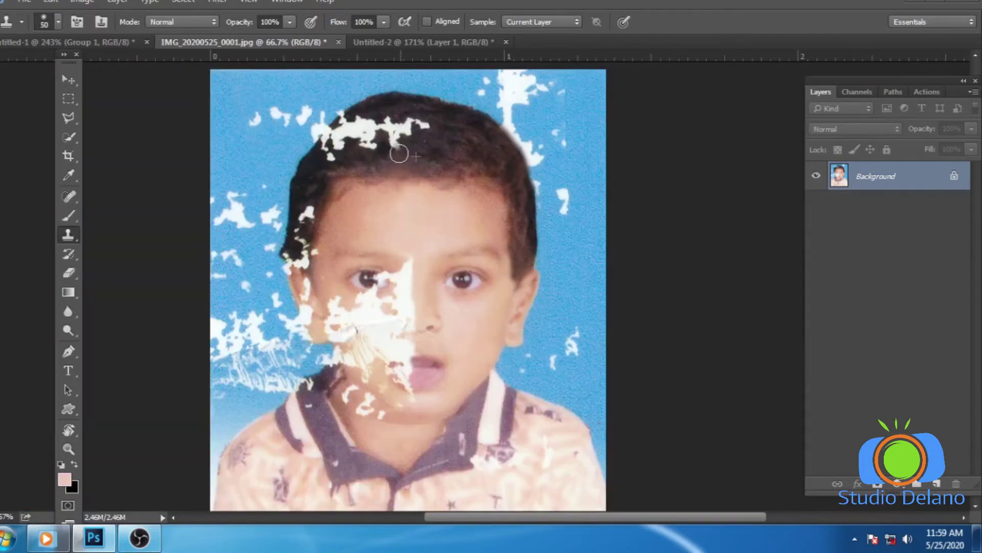
{"action": "mouse_move", "coordinate": [397, 136]}
{"action": "left_mouse_down"}
{"action": "mouse_move", "coordinate": [439, 158]}
{"action": "mouse_move", "coordinate": [427, 125]}
{"action": "mouse_move", "coordinate": [547, 485]}
{"action": "left_mouse_up"}
Try copying a selection to a layer and transforming it, then undo and clear the selection
{"action": "key", "text": "m"}
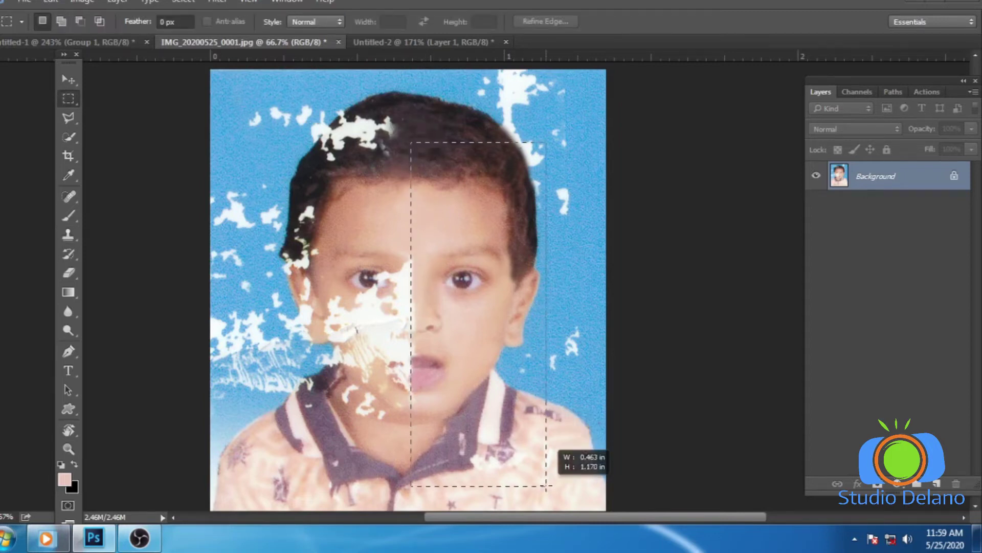
{"action": "key", "text": "ctrl+j"}
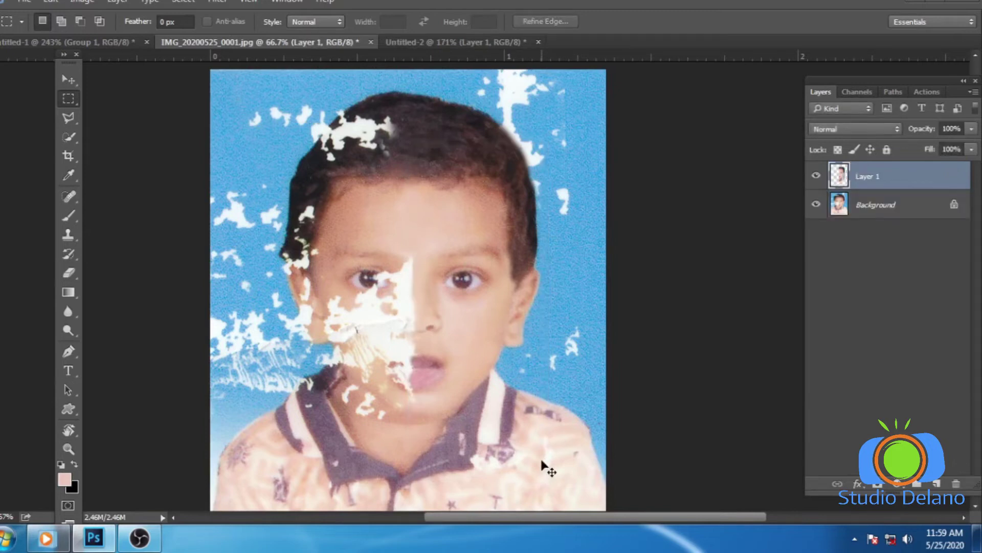
{"action": "key", "text": "ctrl+t"}
{"action": "key", "text": "Escape"}
{"action": "key", "text": "ctrl+z"}
{"action": "key", "text": "ctrl+d"}
Select the undamaged right half of the face, copy it and paste it as a new layer
{"action": "left_click_drag", "start_coordinate": [417, 133], "coordinate": [553, 485]}
{"action": "left_click", "coordinate": [51, 2]}
{"action": "left_click", "coordinate": [81, 76]}
{"action": "left_click", "coordinate": [51, 2]}
{"action": "left_click", "coordinate": [102, 107]}
Flip the pasted half horizontally and commit the transform
{"action": "key", "text": "ctrl+t"}
{"action": "right_click", "coordinate": [428, 311]}
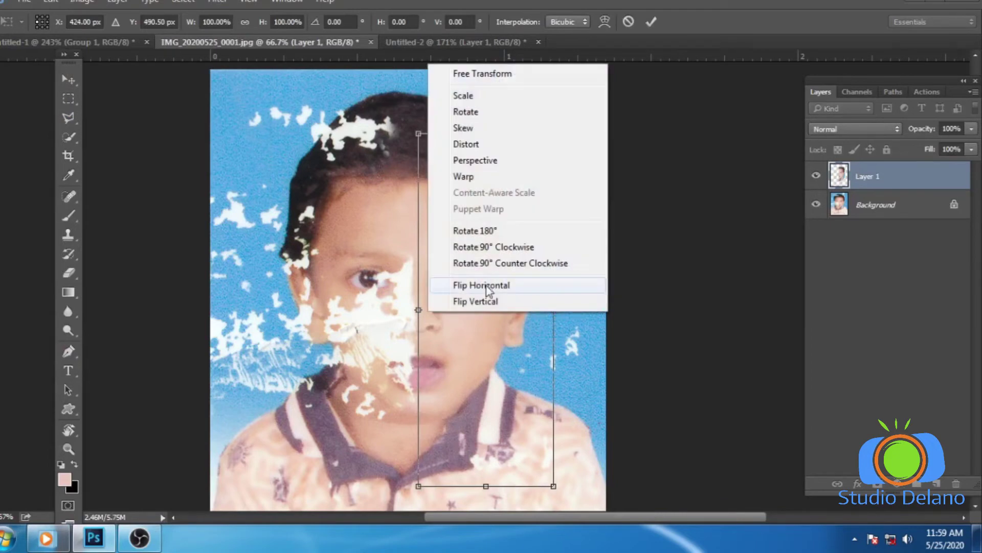
{"action": "left_click", "coordinate": [486, 287]}
{"action": "key", "text": "Return"}
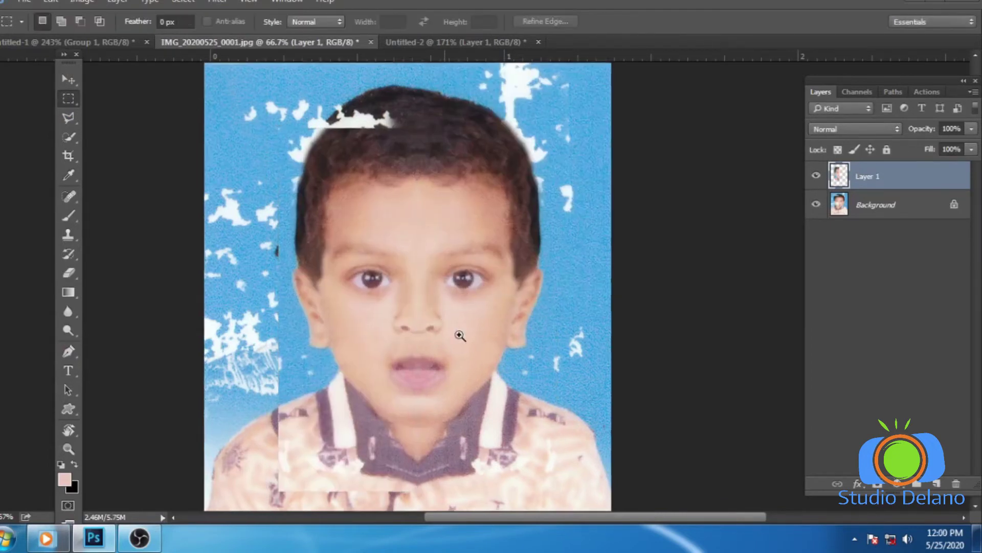
{"action": "scroll", "coordinate": [459, 333], "scroll_direction": "up", "scroll_amount": 3}
{"action": "scroll", "coordinate": [373, 343], "scroll_direction": "down", "scroll_amount": 3}
{"action": "scroll", "coordinate": [351, 352], "scroll_direction": "down", "scroll_amount": 1}
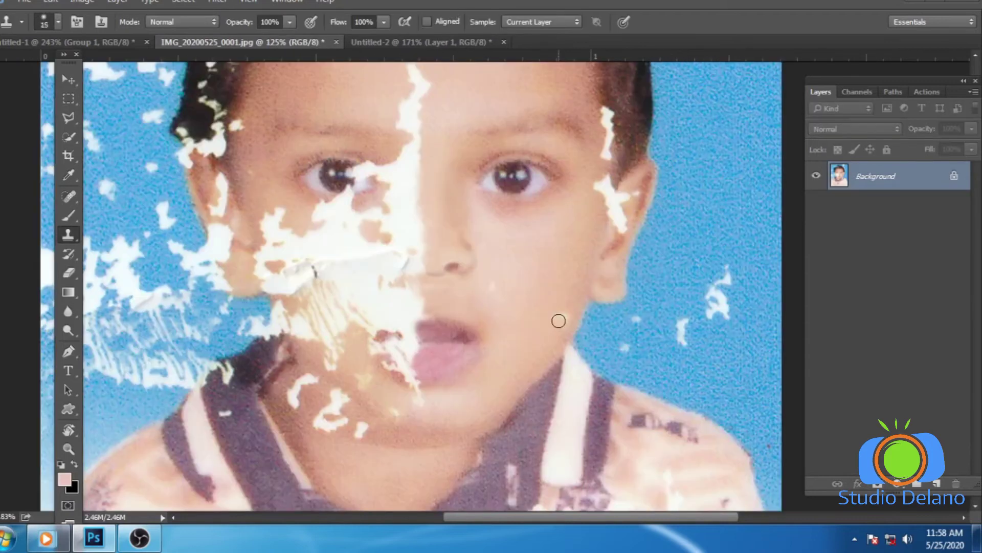
Clone clean skin and hair over the white patches beside the ear, on the ear and at the right temple
{"action": "key", "text": "bracketright"}
{"action": "key", "text": "bracketright"}
{"action": "left_click", "coordinate": [577, 225], "text": "alt"}
{"action": "left_click_drag", "start_coordinate": [606, 215], "coordinate": [599, 180]}
{"action": "left_click", "coordinate": [589, 114], "text": "alt"}
{"action": "mouse_move", "coordinate": [607, 109]}
{"action": "left_mouse_down"}
{"action": "mouse_move", "coordinate": [614, 146]}
{"action": "mouse_move", "coordinate": [592, 164]}
{"action": "mouse_move", "coordinate": [610, 115]}
{"action": "mouse_move", "coordinate": [614, 161]}
{"action": "left_mouse_up"}
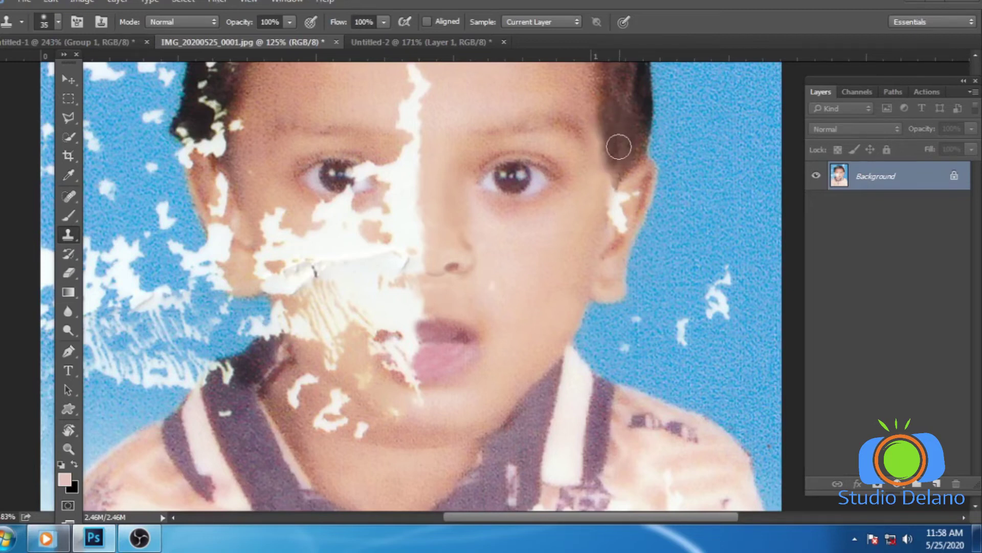
{"action": "mouse_move", "coordinate": [611, 233]}
{"action": "left_mouse_down"}
{"action": "mouse_move", "coordinate": [619, 200]}
{"action": "mouse_move", "coordinate": [622, 225]}
{"action": "mouse_move", "coordinate": [634, 198]}
{"action": "left_mouse_up"}
{"action": "left_click", "coordinate": [616, 178], "text": "alt"}
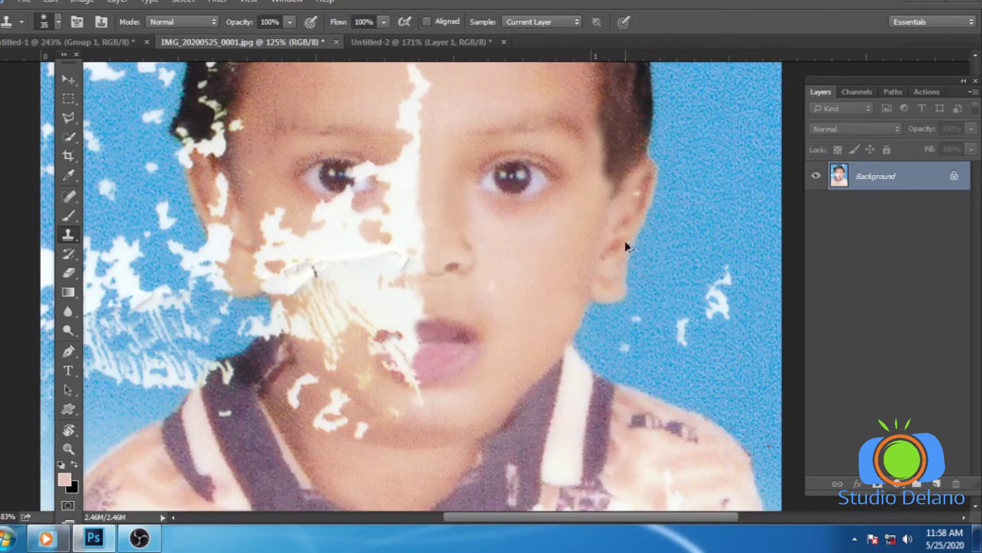
{"action": "scroll", "coordinate": [599, 360], "scroll_direction": "down", "scroll_amount": 3}
{"action": "scroll", "coordinate": [521, 342], "scroll_direction": "up", "scroll_amount": 4}
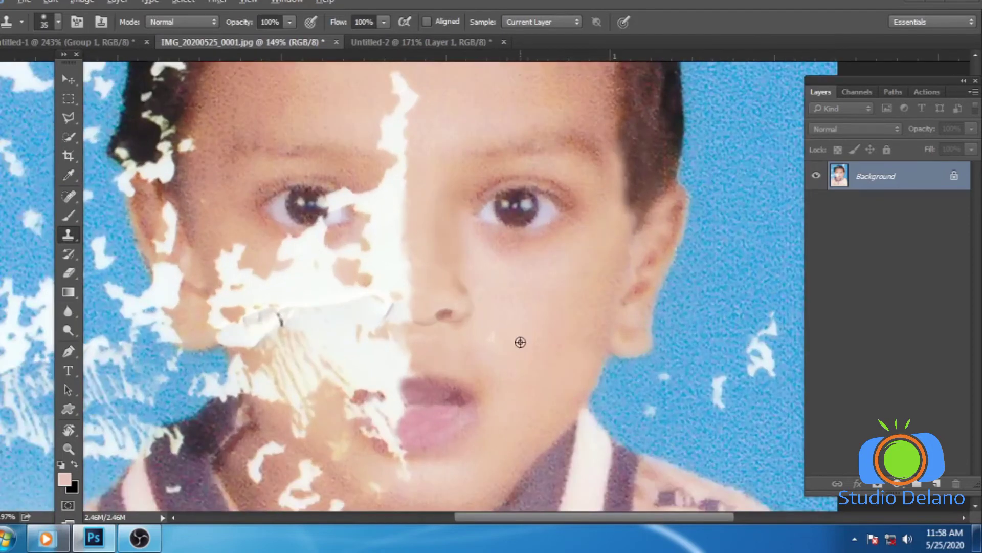
{"action": "key", "text": "ctrl+0"}
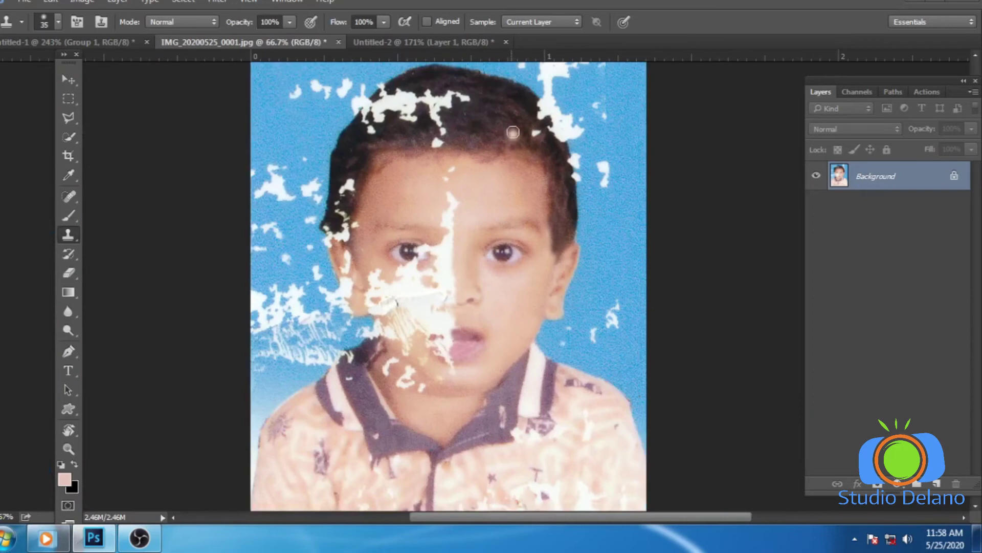
Clone over the hair's right edge, the forehead streak with a size-50 brush, and the hairline specks
{"action": "scroll", "coordinate": [512, 133], "scroll_direction": "up", "scroll_amount": 3}
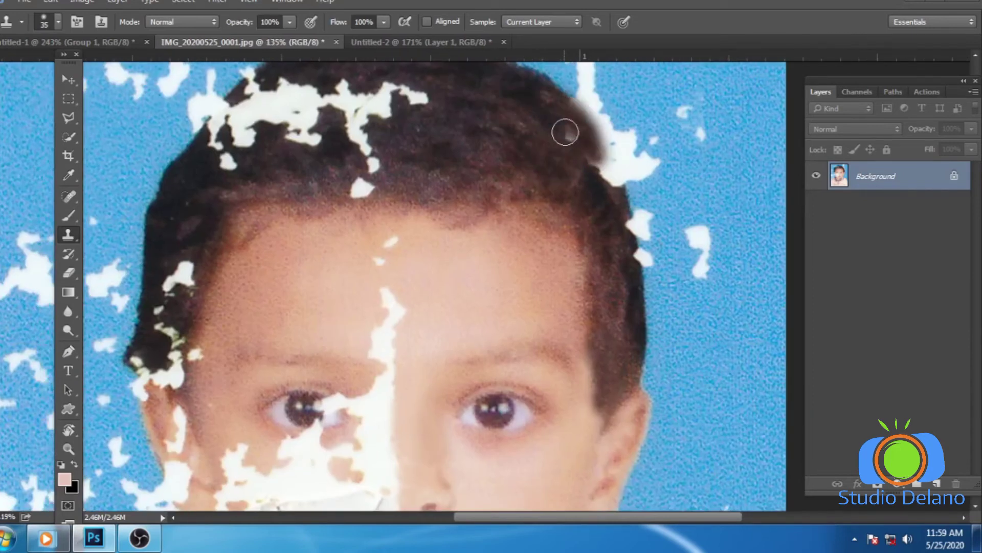
{"action": "mouse_move", "coordinate": [594, 133]}
{"action": "left_mouse_down"}
{"action": "mouse_move", "coordinate": [639, 264]}
{"action": "mouse_move", "coordinate": [620, 208]}
{"action": "left_mouse_up"}
{"action": "left_click", "coordinate": [430, 304], "text": "alt"}
{"action": "key", "text": "bracketright"}
{"action": "key", "text": "bracketright"}
{"action": "mouse_move", "coordinate": [397, 292]}
{"action": "left_mouse_down"}
{"action": "mouse_move", "coordinate": [375, 318]}
{"action": "mouse_move", "coordinate": [400, 246]}
{"action": "mouse_move", "coordinate": [458, 211]}
{"action": "left_mouse_up"}
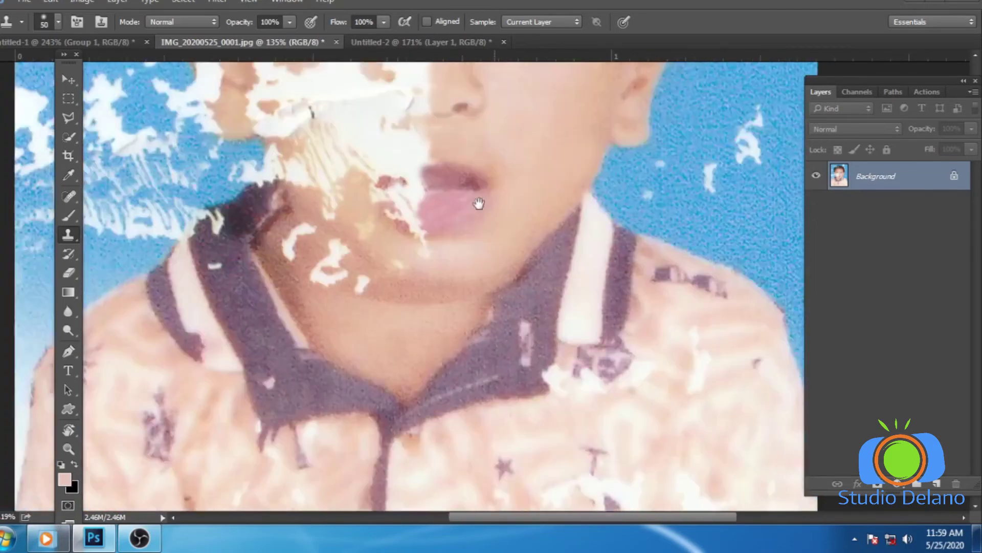
{"action": "key", "text": "ctrl+minus"}
{"action": "key", "text": "ctrl+minus"}
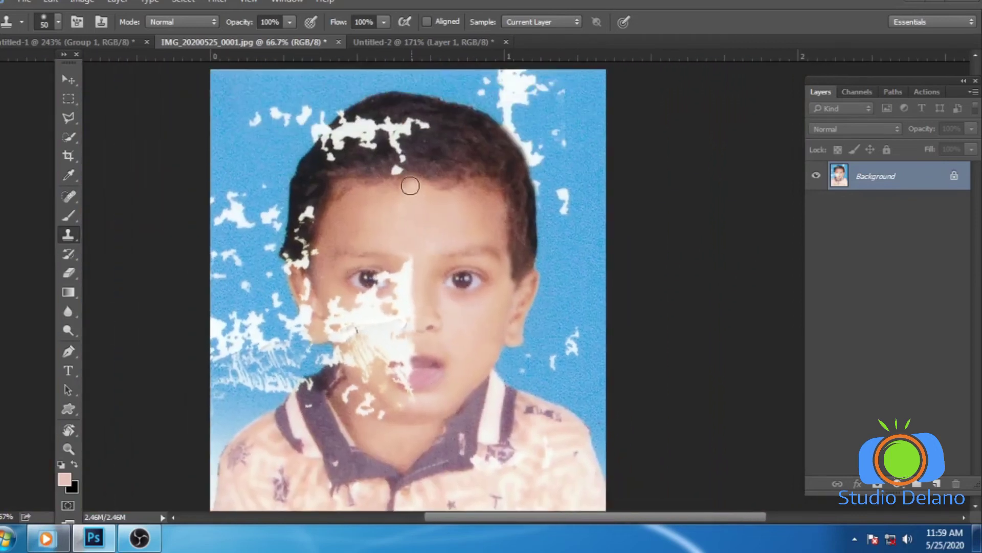
{"action": "mouse_move", "coordinate": [405, 173]}
{"action": "left_mouse_down"}
{"action": "mouse_move", "coordinate": [399, 148]}
{"action": "mouse_move", "coordinate": [439, 159]}
{"action": "left_mouse_up"}
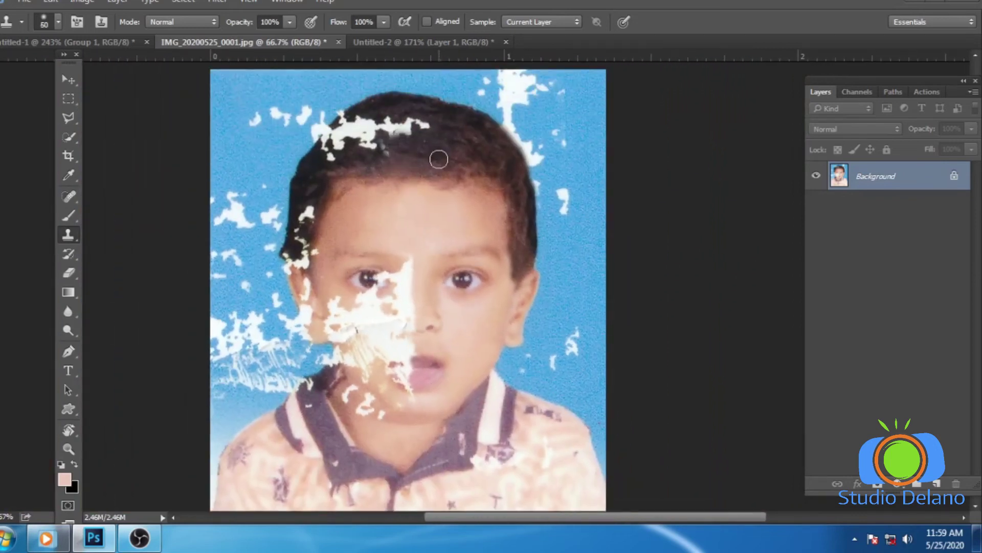
{"action": "mouse_move", "coordinate": [399, 127]}
{"action": "left_mouse_down"}
{"action": "mouse_move", "coordinate": [428, 132]}
{"action": "mouse_move", "coordinate": [547, 485]}
{"action": "left_mouse_up"}
Copy a selection to a new layer and transform it, then back out and remove it
{"action": "key", "text": "m"}
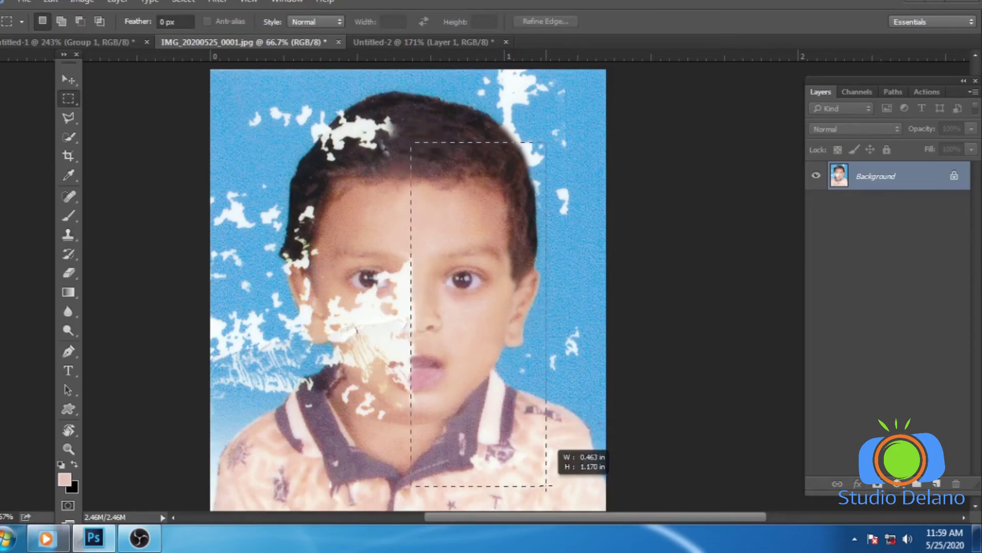
{"action": "key", "text": "ctrl+j"}
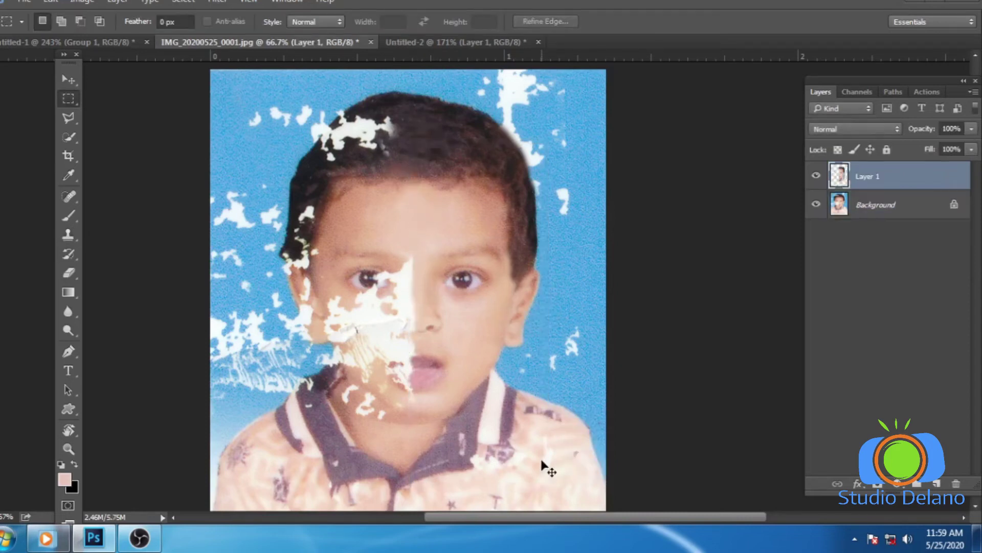
{"action": "key", "text": "ctrl+t"}
{"action": "key", "text": "Return"}
{"action": "key", "text": "ctrl+e"}
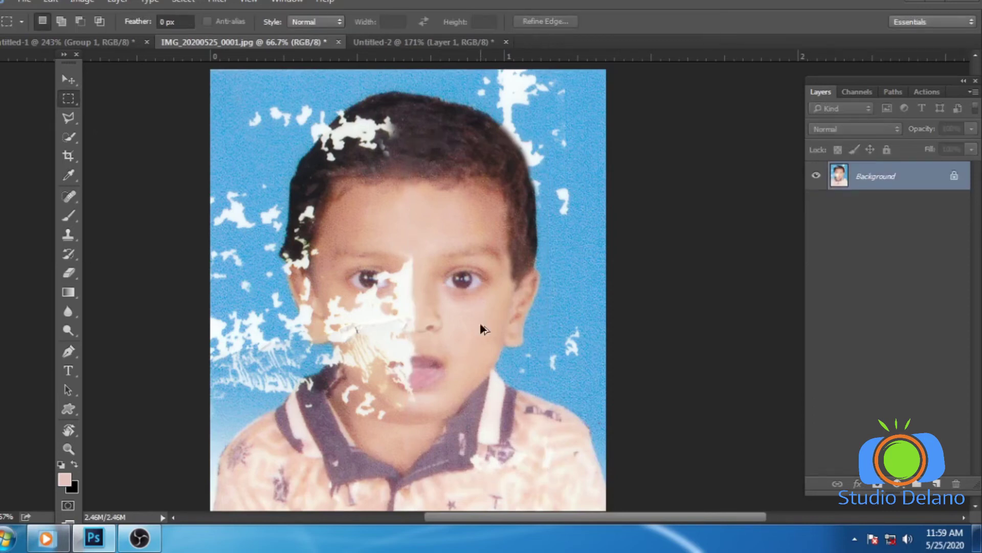
Marquee the cleaned right half of the face, copy it and paste it as a new layer
{"action": "left_click_drag", "start_coordinate": [418, 133], "coordinate": [553, 485]}
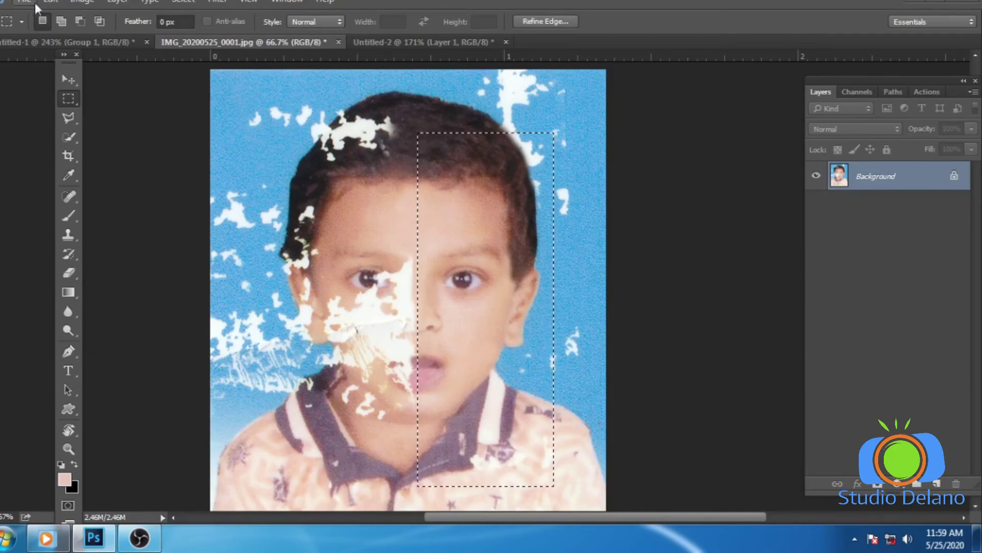
{"action": "left_click", "coordinate": [51, 3]}
{"action": "left_click", "coordinate": [87, 81]}
{"action": "left_click", "coordinate": [51, 3]}
{"action": "left_click", "coordinate": [87, 110]}
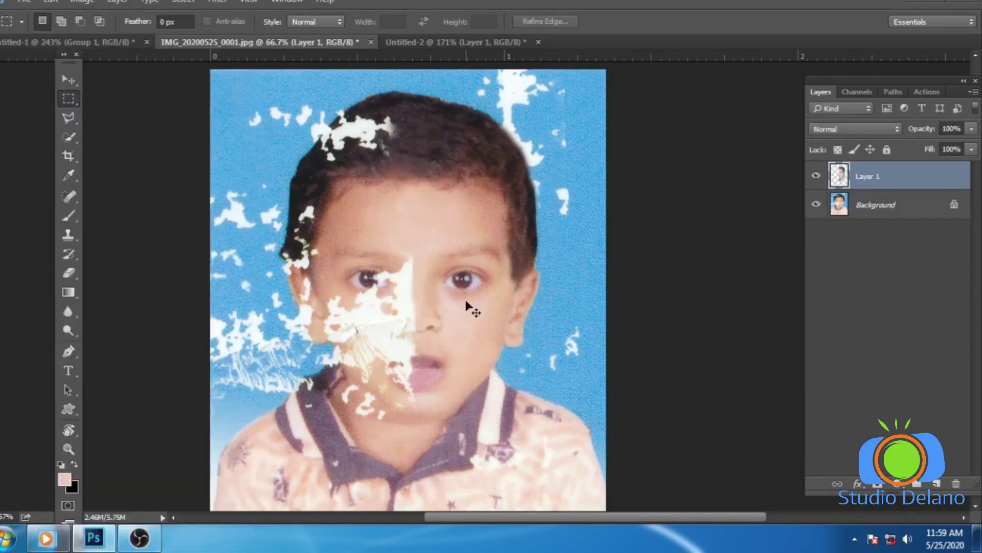
Flip the pasted right half horizontally onto the left side and commit
{"action": "key", "text": "ctrl+t"}
{"action": "right_click", "coordinate": [425, 303]}
{"action": "left_click", "coordinate": [481, 286]}
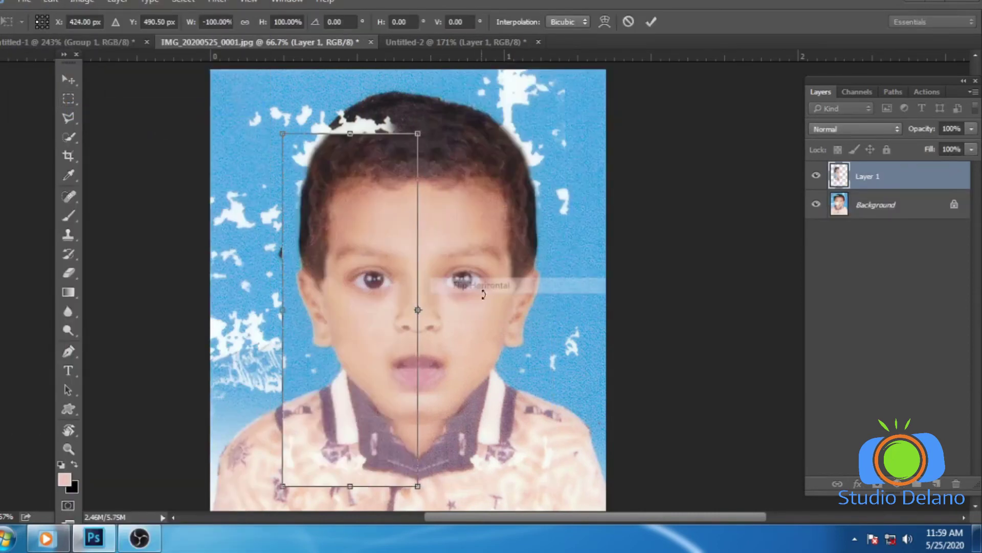
{"action": "key", "text": "Return"}
Return to the Marquee tool and scroll to review the mirrored portrait
{"action": "key", "text": "m"}
{"action": "scroll", "coordinate": [451, 368], "scroll_direction": "up", "scroll_amount": 2}
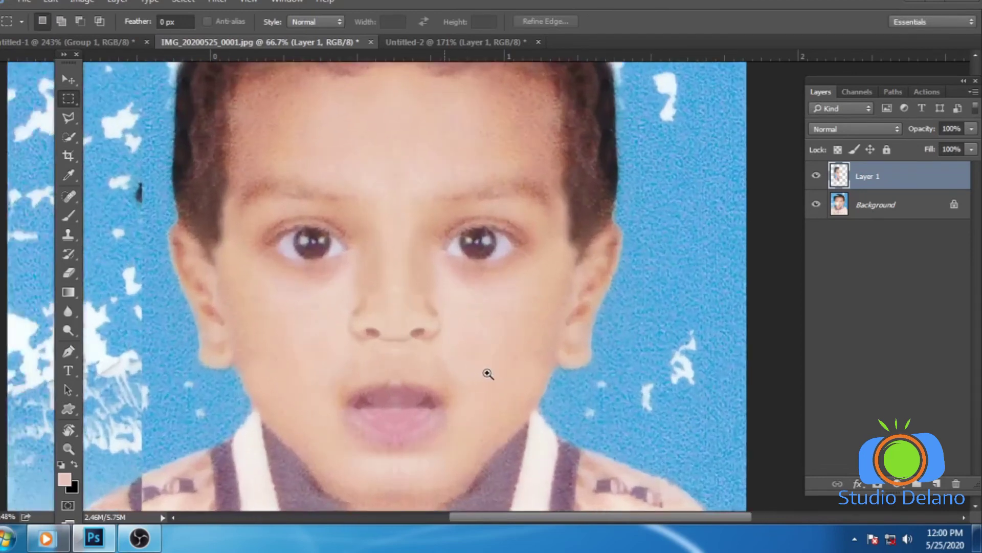
{"action": "scroll", "coordinate": [377, 362], "scroll_direction": "down", "scroll_amount": 3}
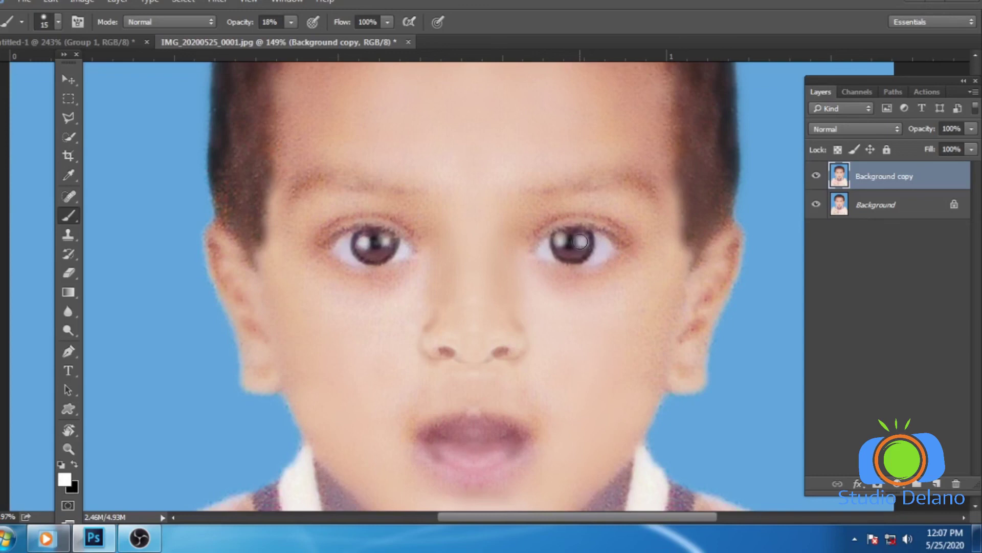
Show the rulers and zoom out to 33.3% to see the whole restored portrait on blue
{"action": "key", "text": "ctrl+minus"}
{"action": "key", "text": "ctrl+minus"}
{"action": "key", "text": "ctrl+r"}
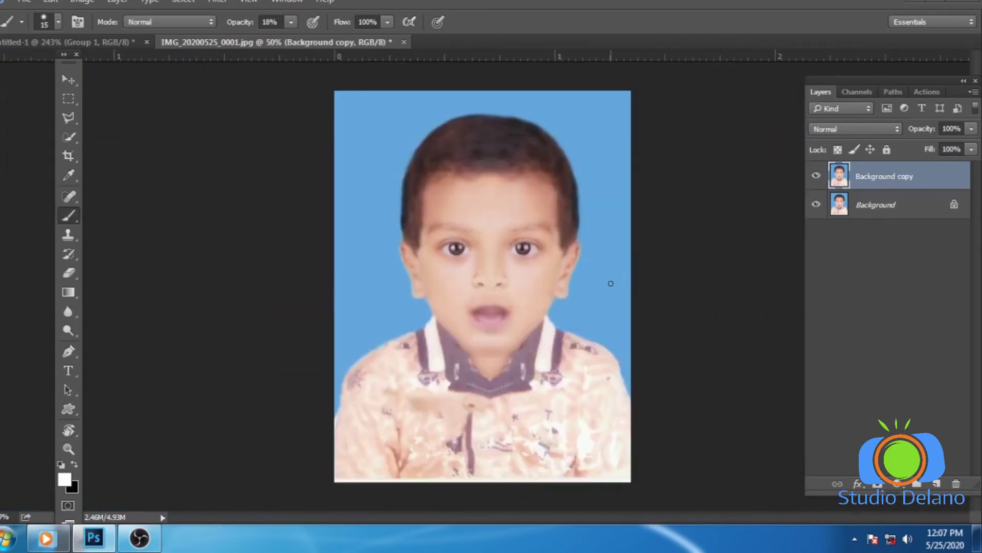
{"action": "key", "text": "ctrl+minus"}
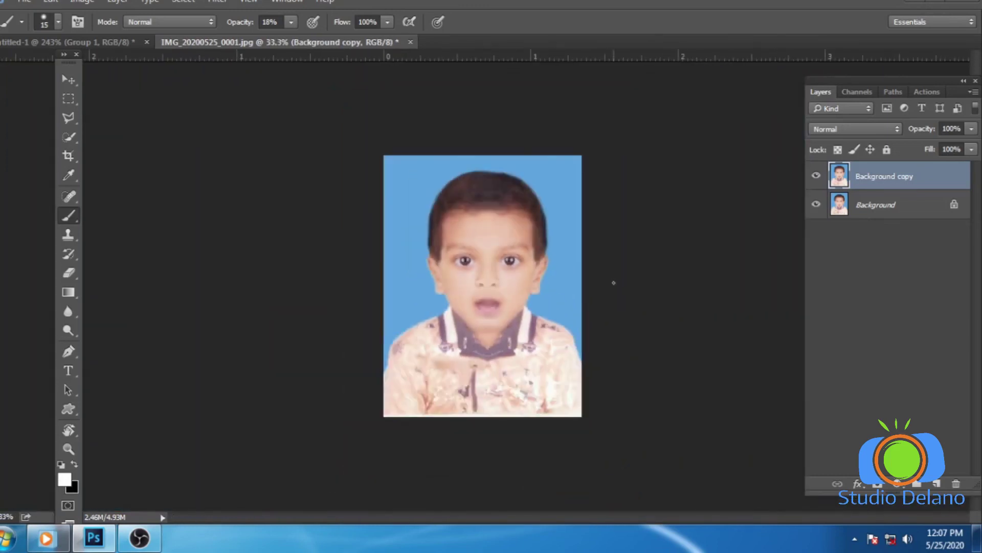